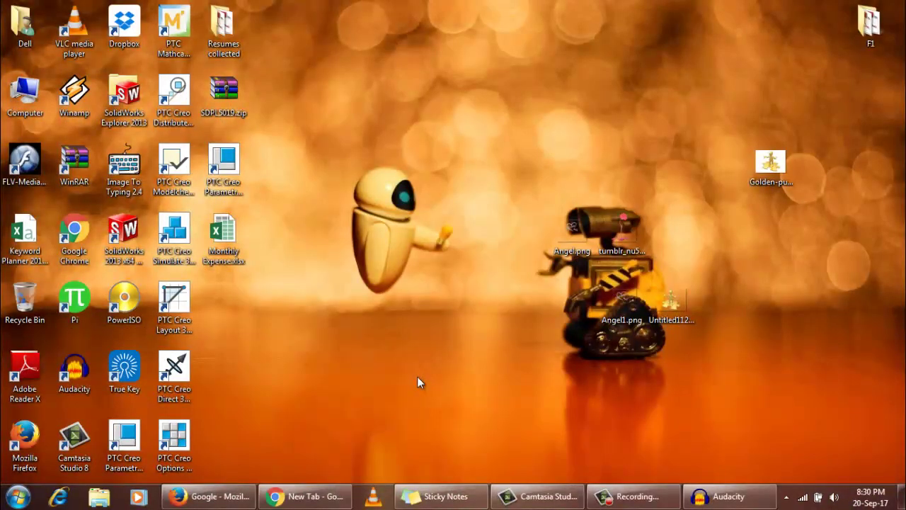
Step: Move the golden puzzle image and Untitled1123.png icons toward the desktop's upper right
{"action": "left_click_drag", "start_coordinate": [771, 166], "coordinate": [571, 125]}
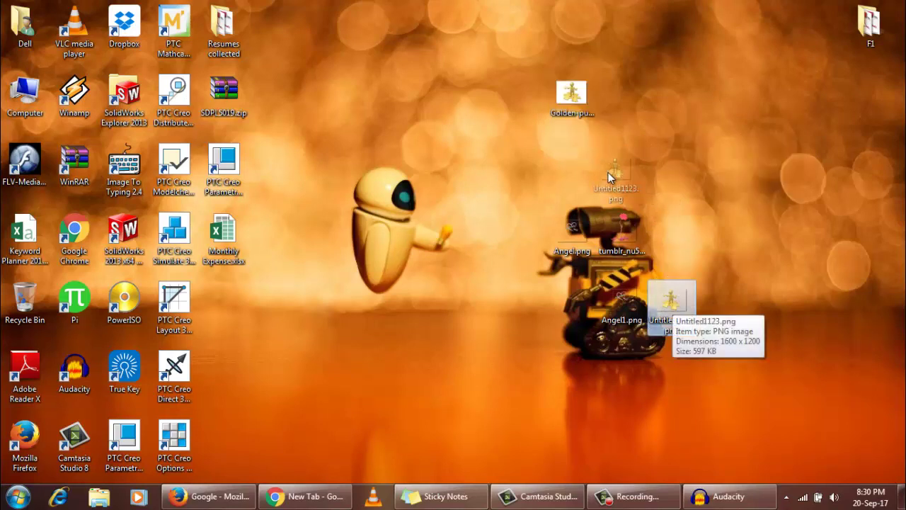
{"action": "left_click_drag", "start_coordinate": [672, 304], "coordinate": [608, 186]}
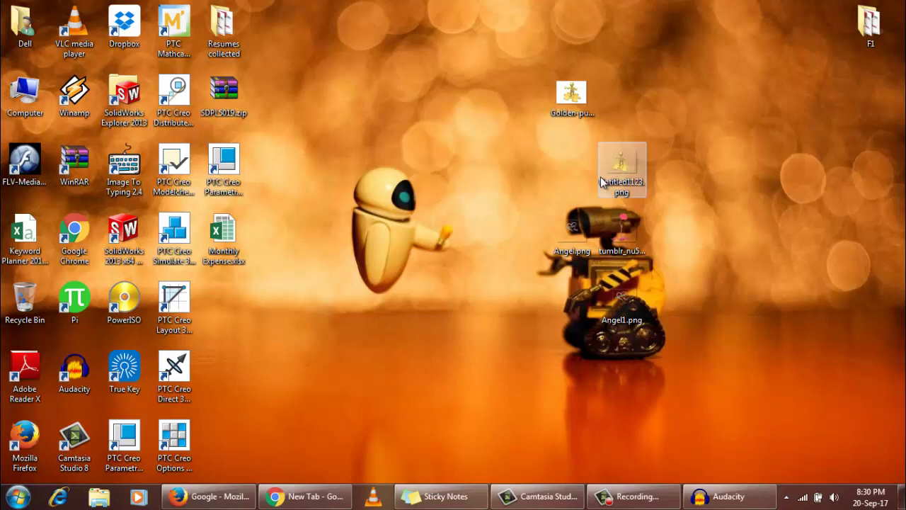
{"action": "left_click", "coordinate": [662, 166]}
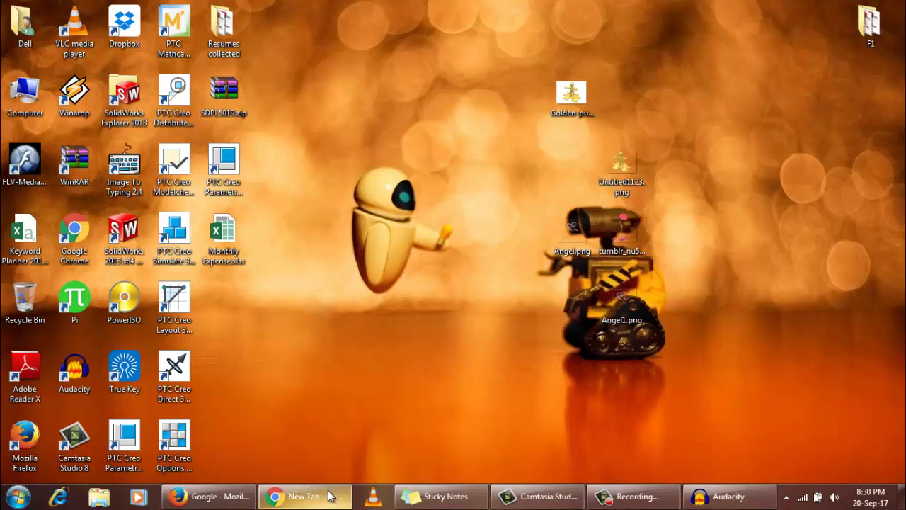
Step: Search Google for 'pixlr' and open the Pixlr Editor result in a new tab
{"action": "left_click", "coordinate": [353, 437]}
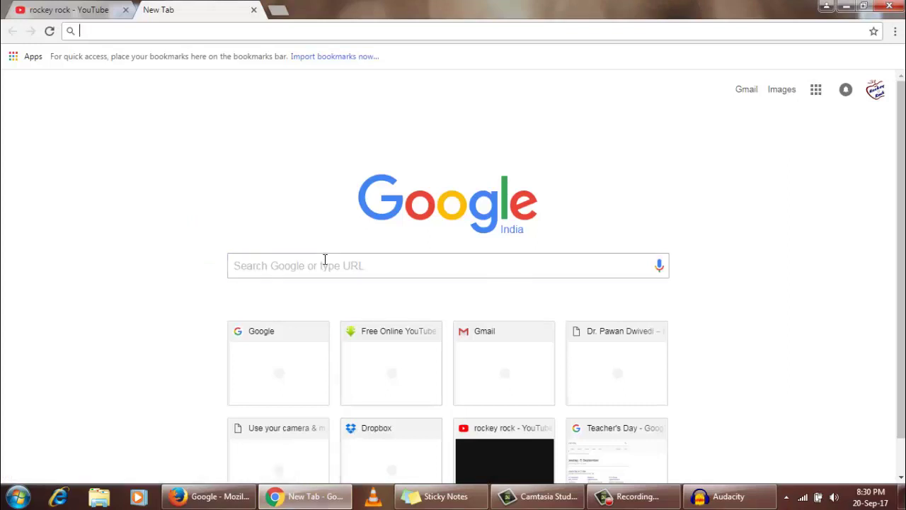
{"action": "left_click", "coordinate": [325, 259]}
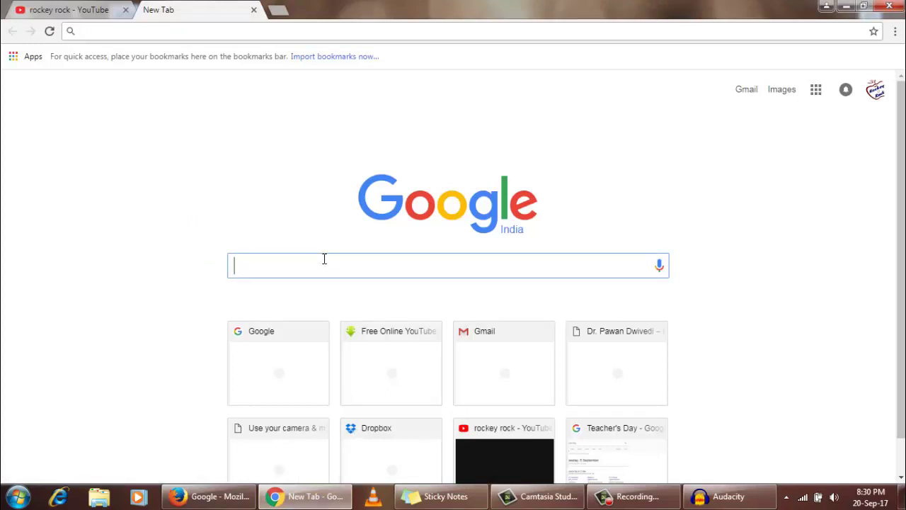
{"action": "type", "text": "pi"}
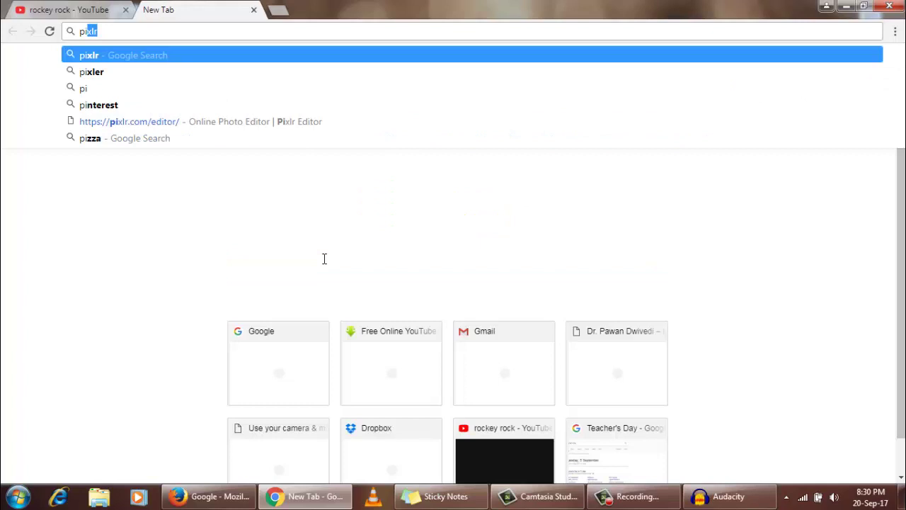
{"action": "type", "text": "x"}
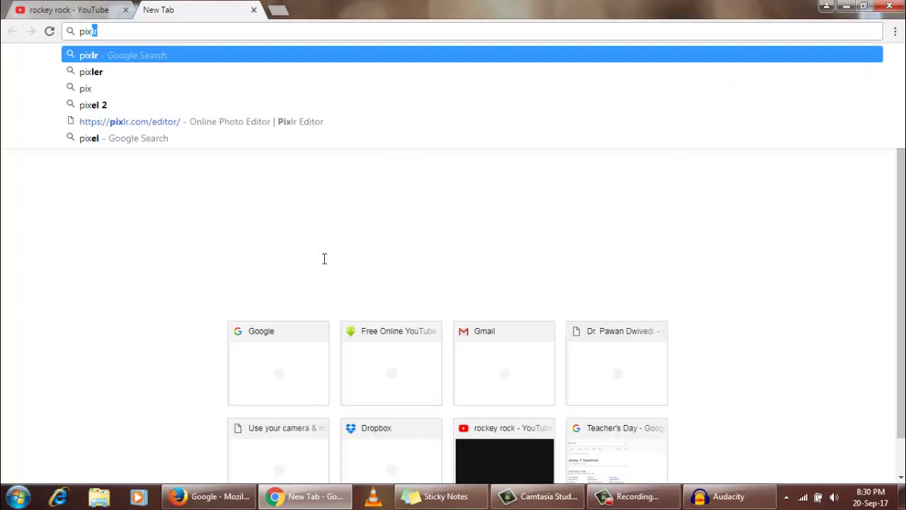
{"action": "type", "text": "lr"}
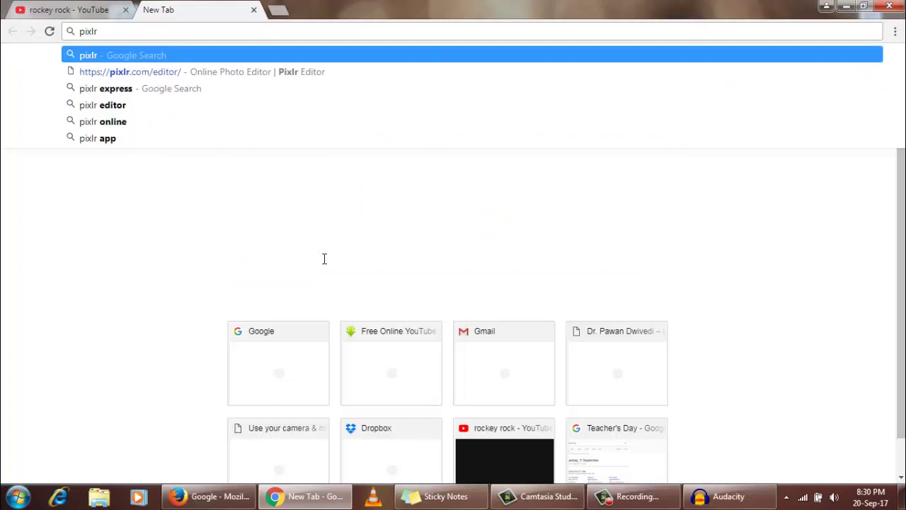
{"action": "key", "text": "Return"}
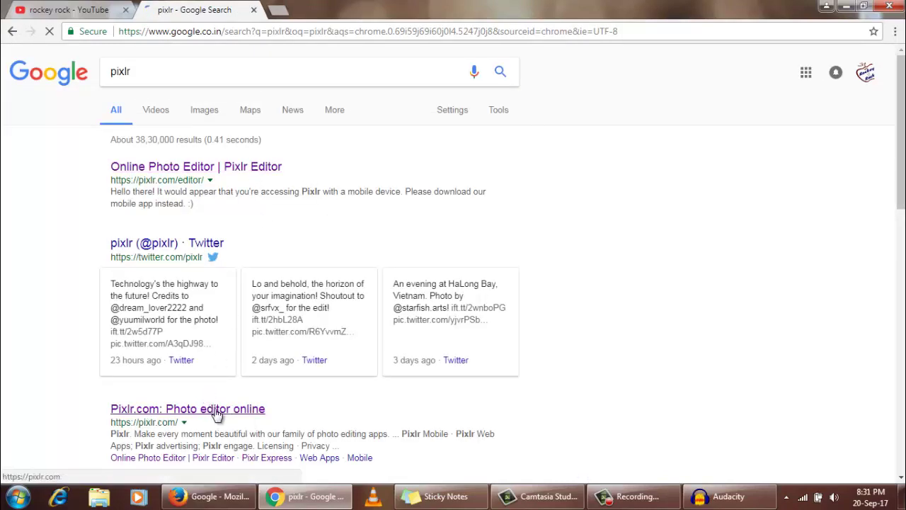
{"action": "middle_click", "coordinate": [241, 170]}
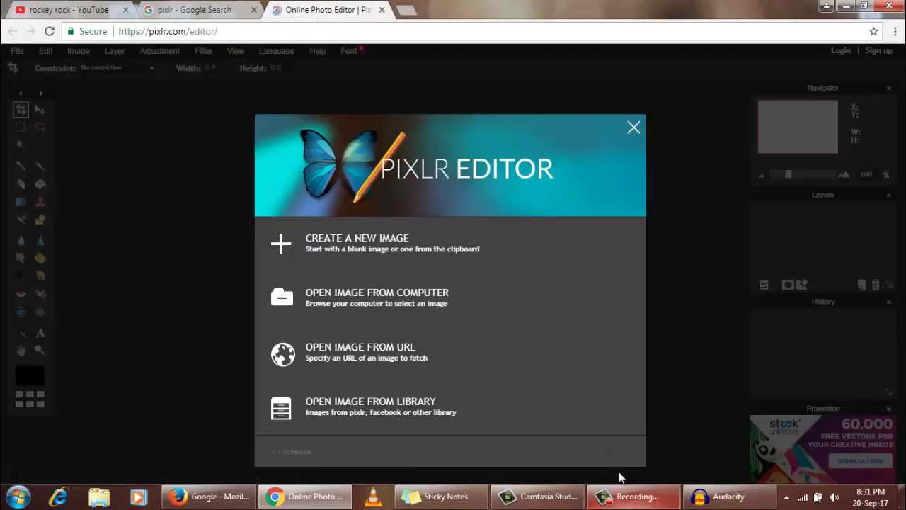
Step: Minimize Chrome and preview the original golden puzzle photo in Windows Photo Viewer
{"action": "left_click", "coordinate": [847, 6]}
{"action": "left_click", "coordinate": [621, 155]}
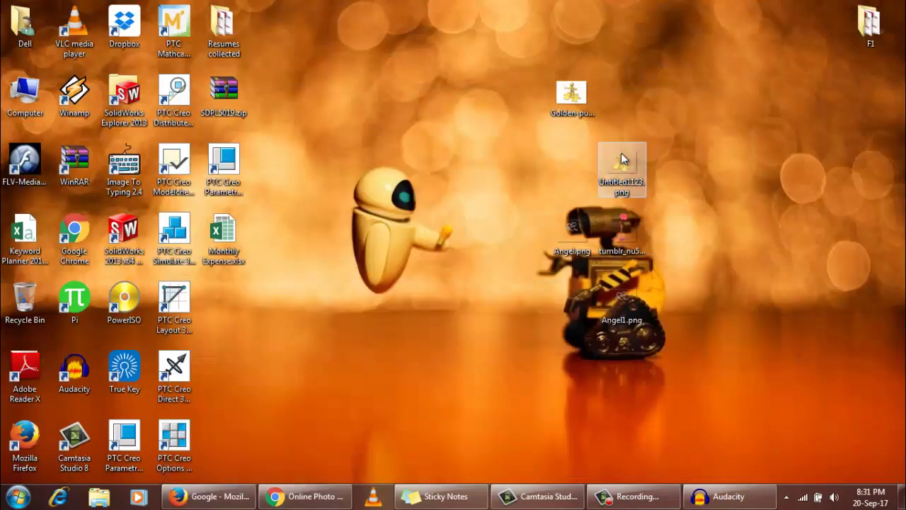
{"action": "left_click", "coordinate": [580, 95]}
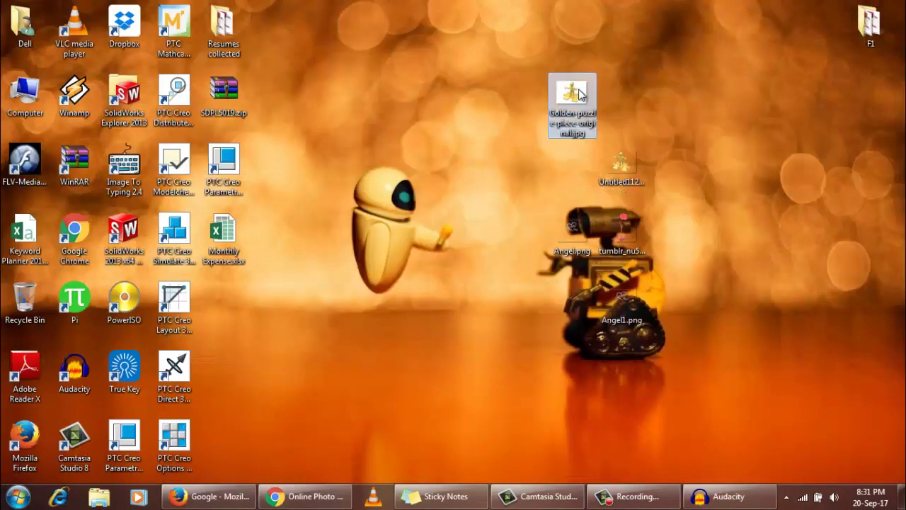
{"action": "double_click", "coordinate": [580, 99]}
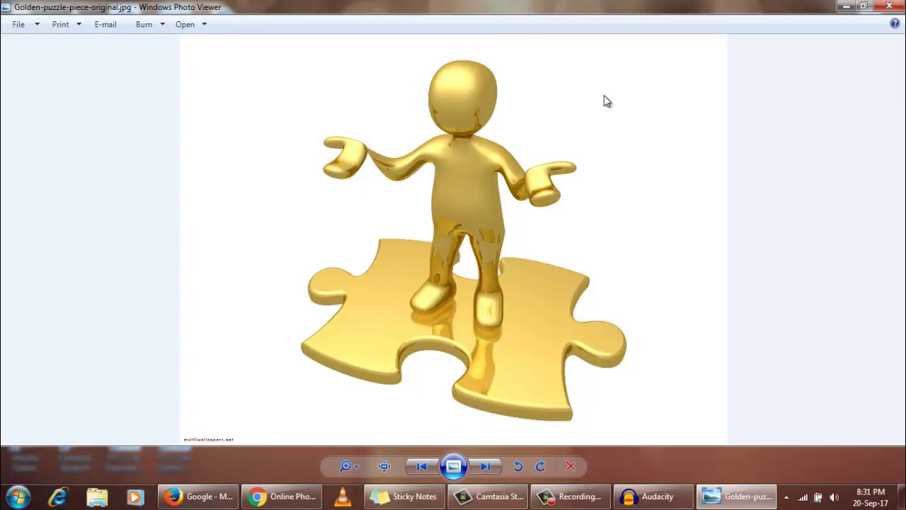
{"action": "left_click", "coordinate": [889, 7]}
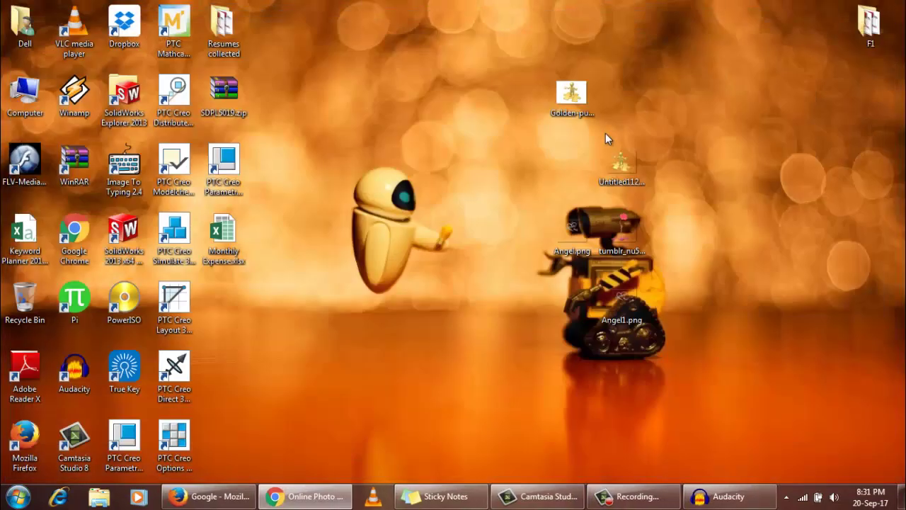
Step: Move Untitled1123.png beside the original and preview it in Photo Viewer
{"action": "left_click_drag", "start_coordinate": [623, 164], "coordinate": [665, 122]}
{"action": "double_click", "coordinate": [666, 97]}
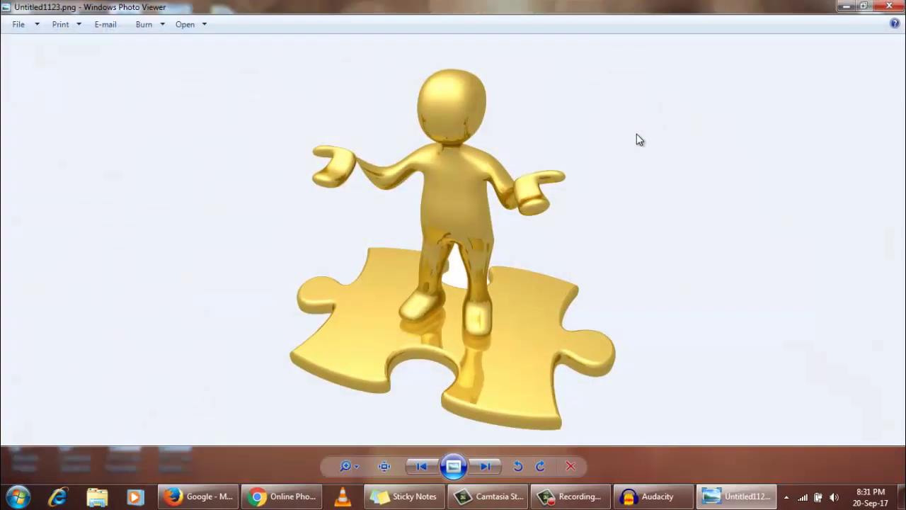
{"action": "left_click", "coordinate": [889, 6]}
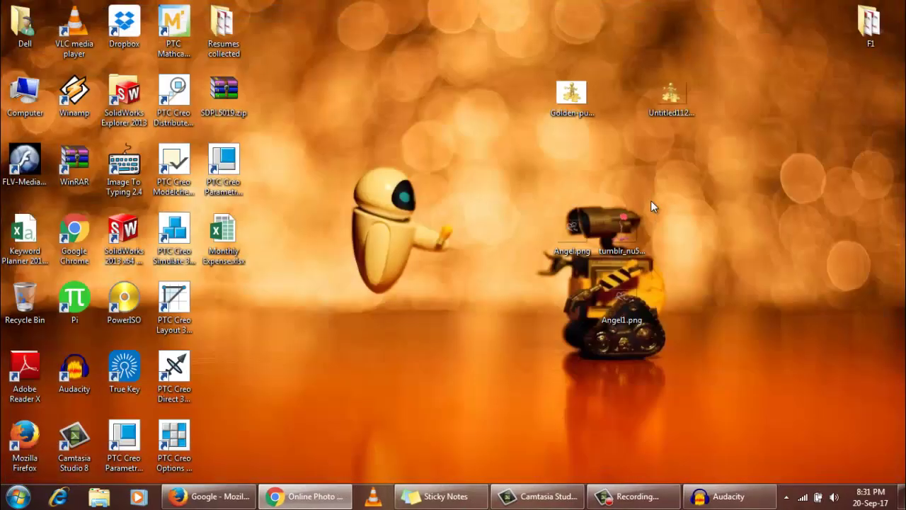
{"action": "left_click", "coordinate": [678, 92]}
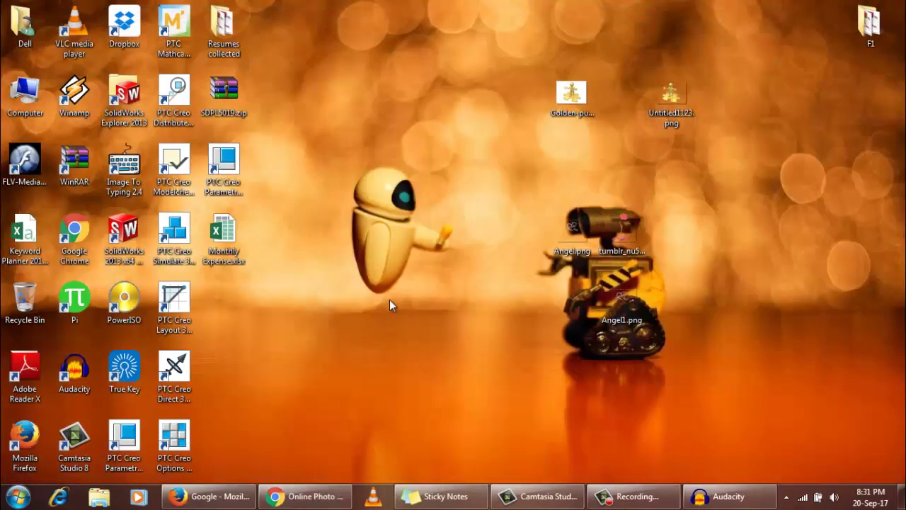
Step: Open Golden-puzzle-piece-original.jpg from the Desktop in Pixlr Editor
{"action": "left_click", "coordinate": [304, 496]}
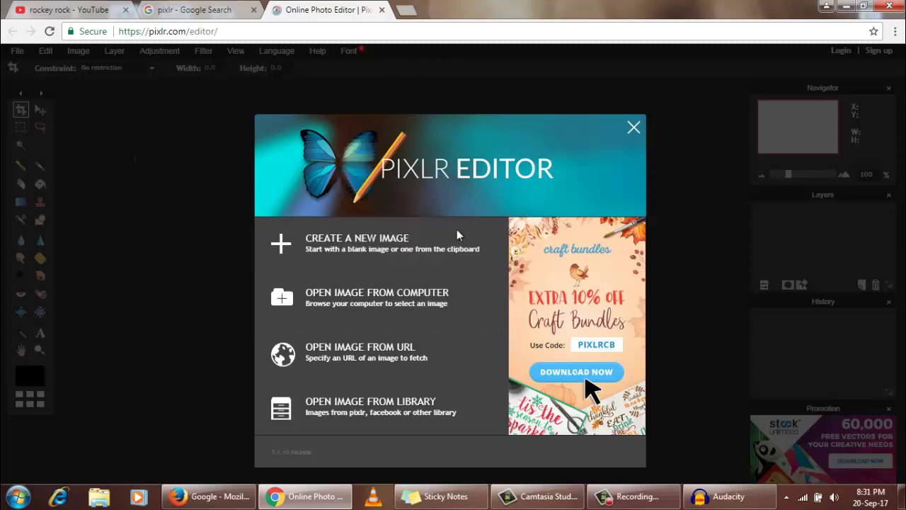
{"action": "left_click", "coordinate": [386, 304]}
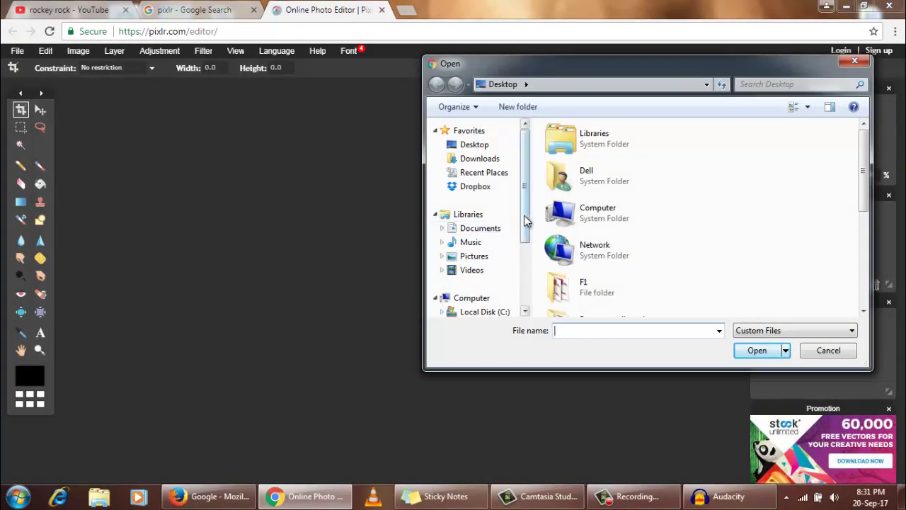
{"action": "left_click_drag", "start_coordinate": [526, 219], "coordinate": [530, 236]}
{"action": "scroll", "coordinate": [531, 236], "scroll_direction": "up", "scroll_amount": 1}
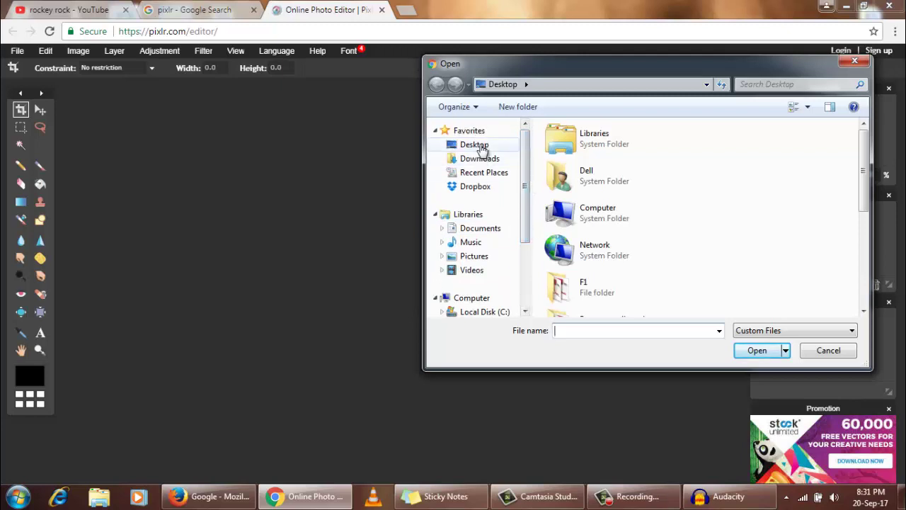
{"action": "left_click", "coordinate": [476, 144]}
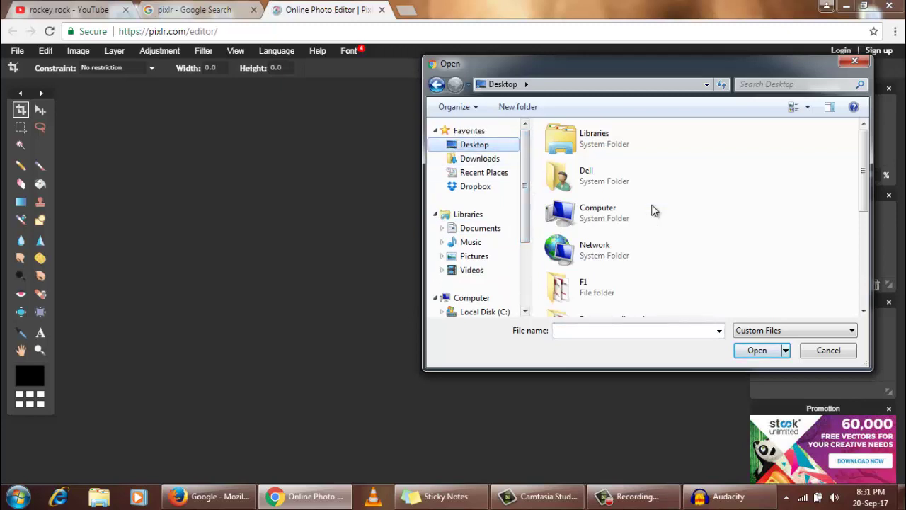
{"action": "left_click", "coordinate": [481, 299]}
{"action": "left_click", "coordinate": [482, 146]}
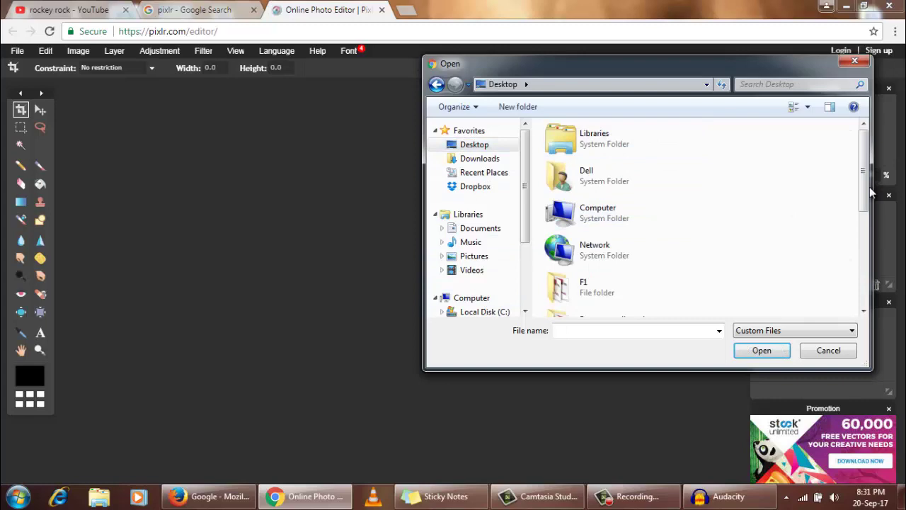
{"action": "left_click_drag", "start_coordinate": [865, 194], "coordinate": [864, 296]}
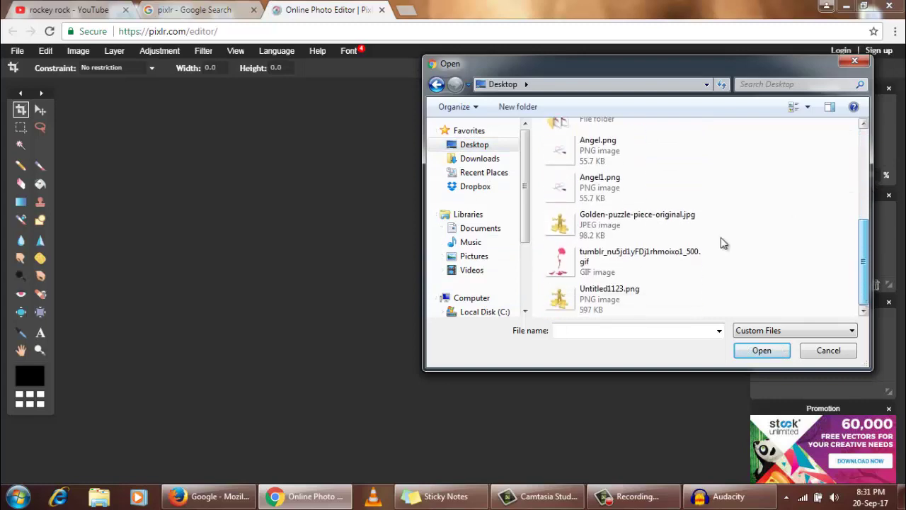
{"action": "double_click", "coordinate": [641, 224]}
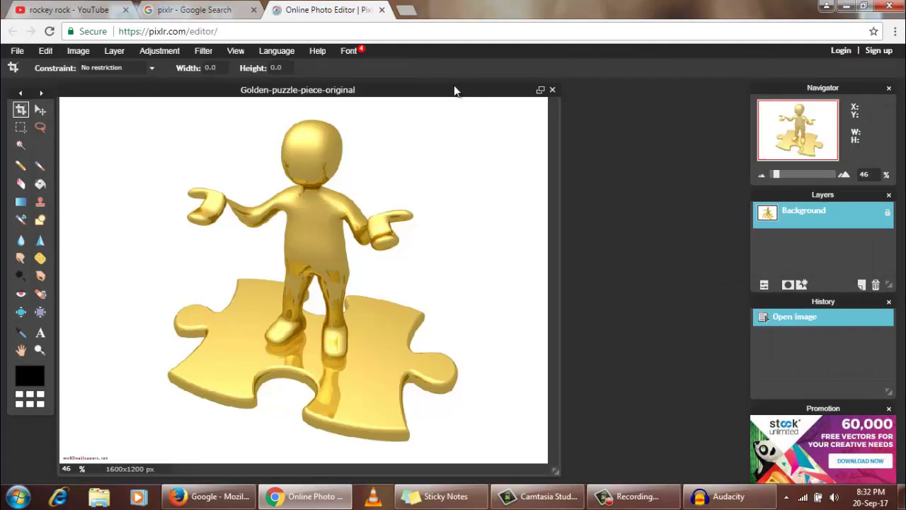
Step: Start a new transparent image with width 1600 and height 1200
{"action": "left_click_drag", "start_coordinate": [457, 91], "coordinate": [668, 96]}
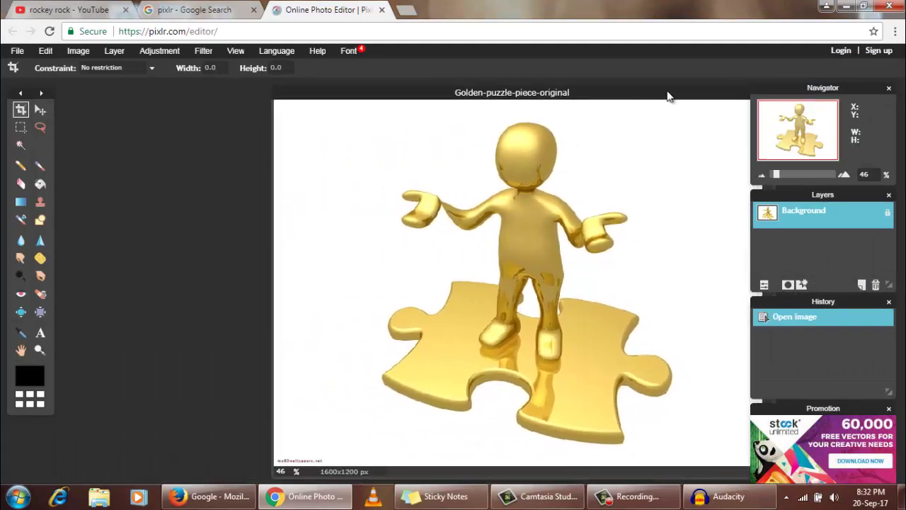
{"action": "left_click", "coordinate": [17, 51]}
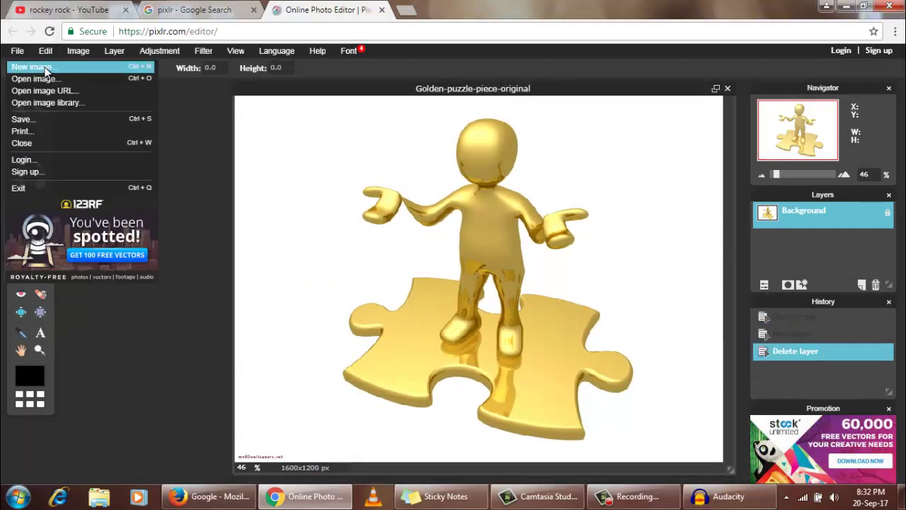
{"action": "left_click", "coordinate": [41, 67]}
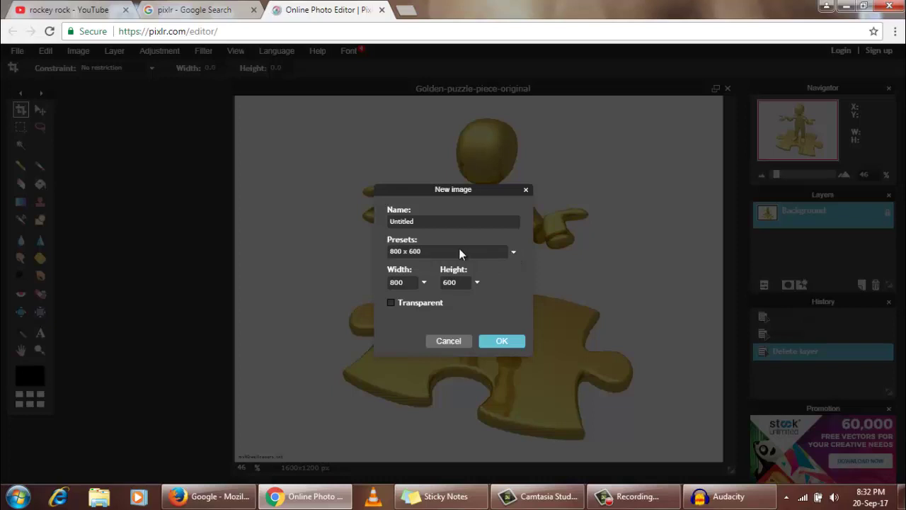
{"action": "left_click", "coordinate": [512, 253]}
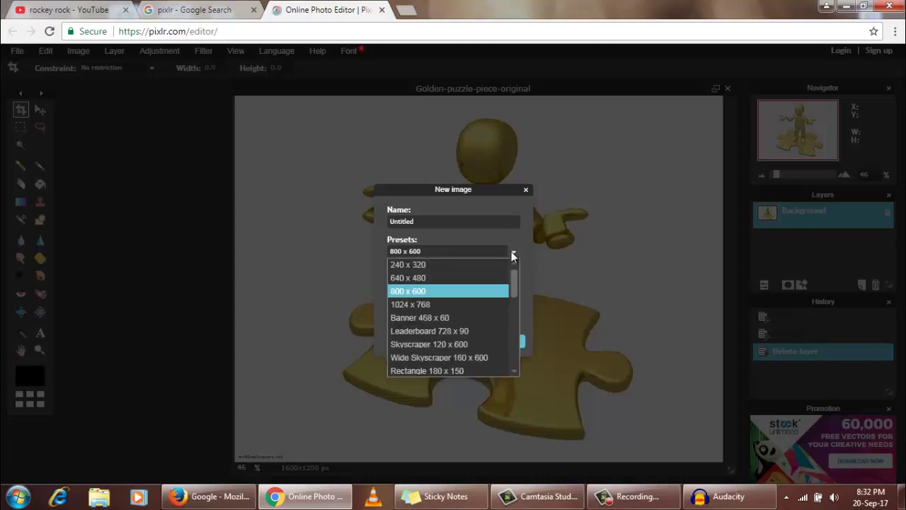
{"action": "left_click", "coordinate": [512, 253]}
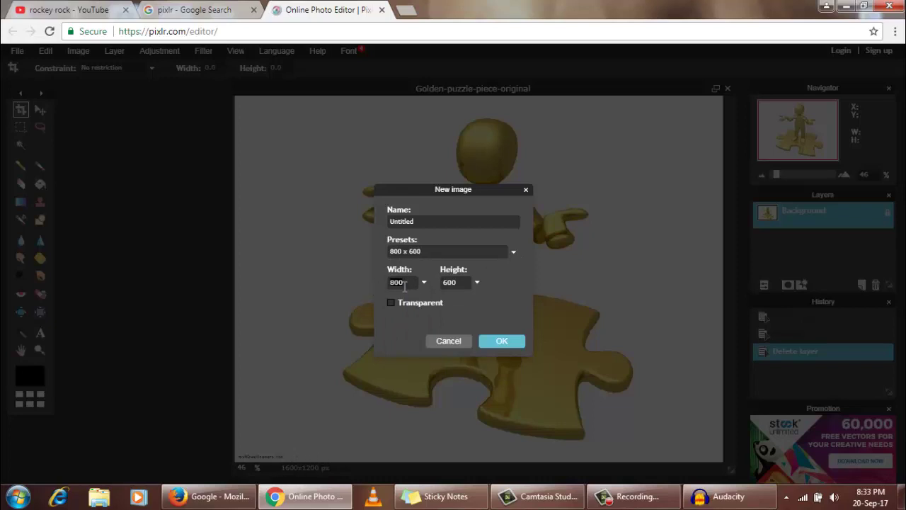
{"action": "left_click", "coordinate": [407, 283]}
{"action": "key", "text": "BackSpace"}
{"action": "key", "text": "BackSpace"}
{"action": "key", "text": "BackSpace"}
{"action": "type", "text": "1600"}
{"action": "type", "text": "00"}
Step: Confirm the new canvas, then Magic Wand-select the white background of the puzzle photo
{"action": "left_click", "coordinate": [496, 342]}
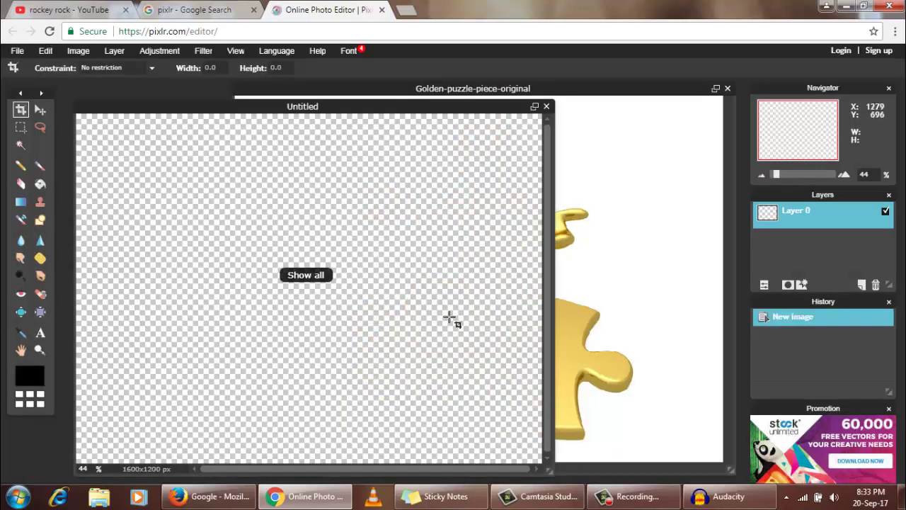
{"action": "left_click_drag", "start_coordinate": [449, 107], "coordinate": [446, 99]}
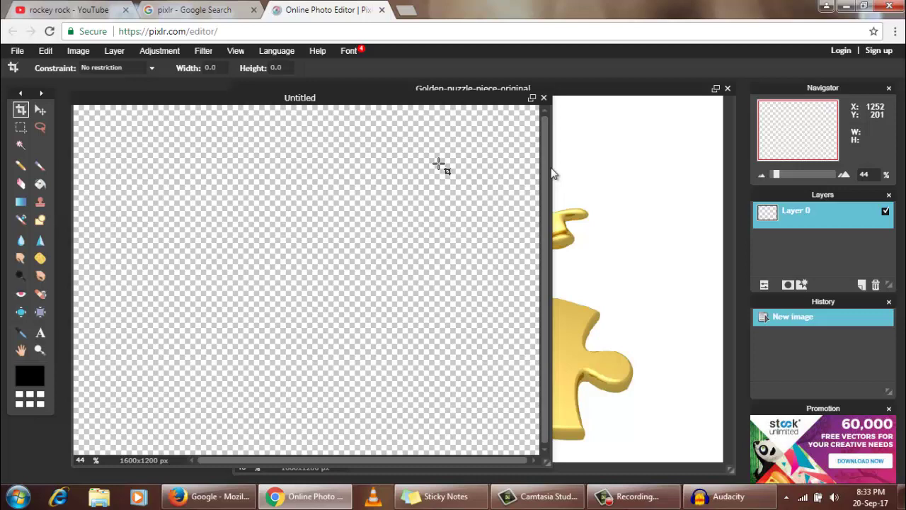
{"action": "left_click", "coordinate": [602, 160]}
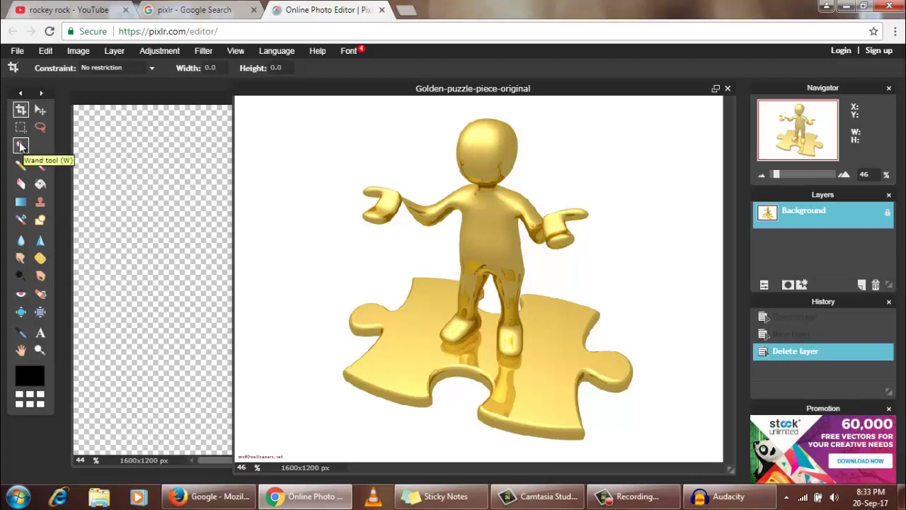
{"action": "left_click", "coordinate": [21, 146]}
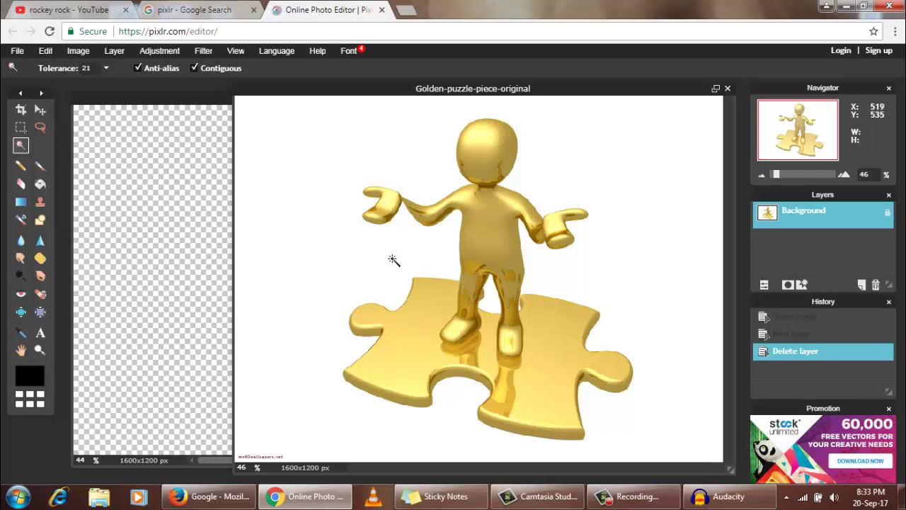
{"action": "left_click", "coordinate": [394, 260]}
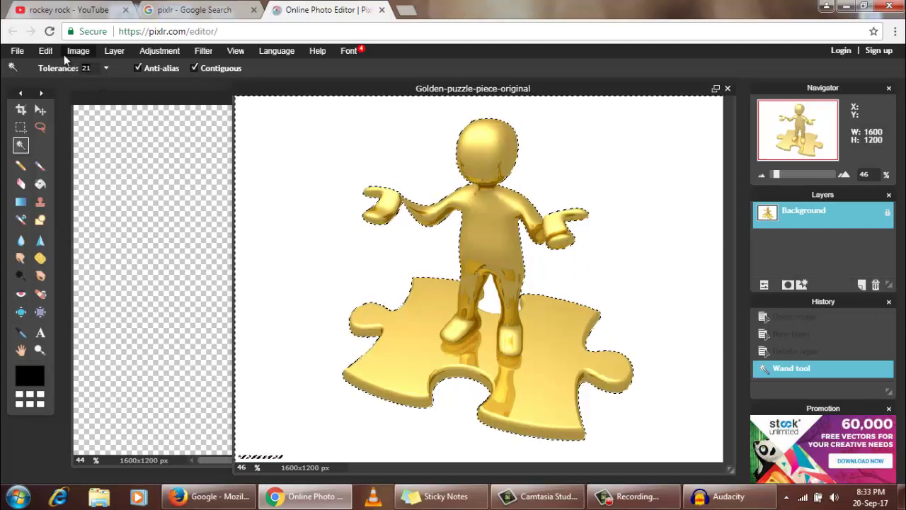
{"action": "type", "text": "0"}
Step: Set Magic Wand tolerance to 0 and drag the selection onto the Untitled canvas
{"action": "key", "text": "BackSpace"}
{"action": "key", "text": "BackSpace"}
{"action": "type", "text": "0"}
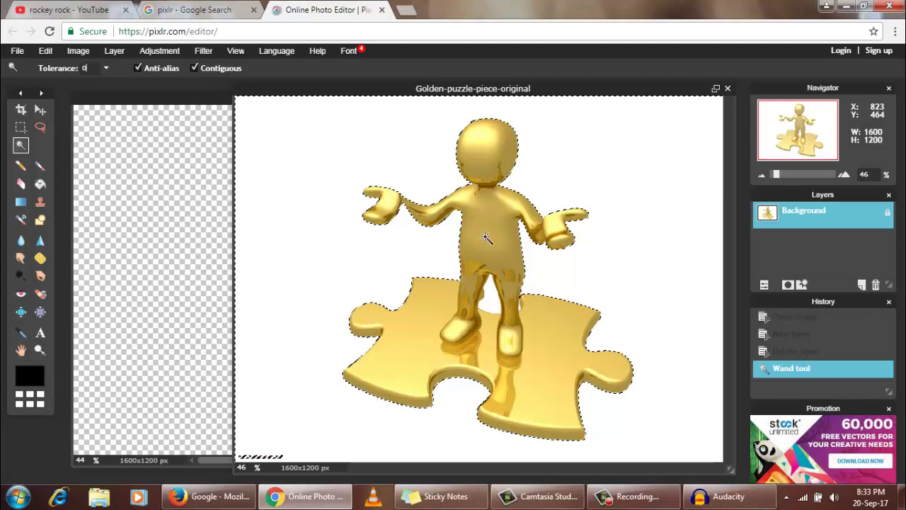
{"action": "key", "text": "v"}
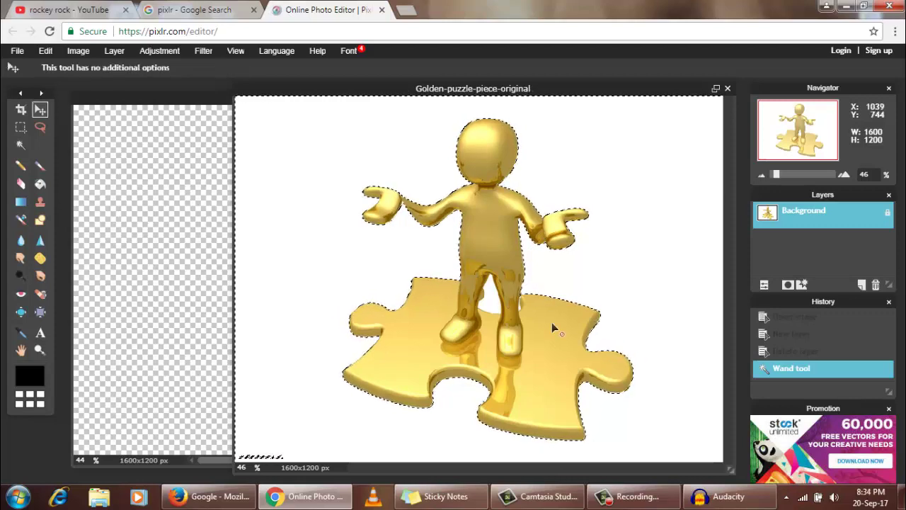
{"action": "left_click_drag", "start_coordinate": [552, 322], "coordinate": [171, 274]}
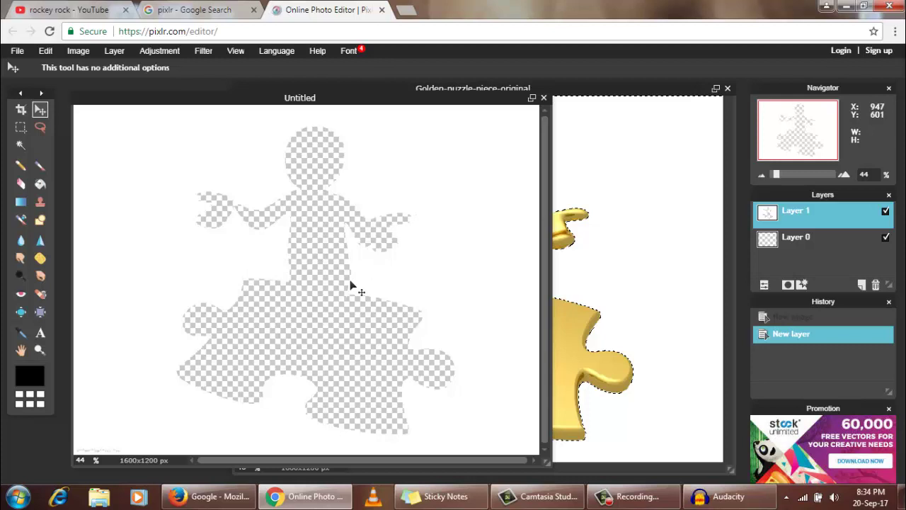
Step: Undo the pasted background and return to the Magic Wand on the puzzle photo
{"action": "key", "text": "ctrl+z"}
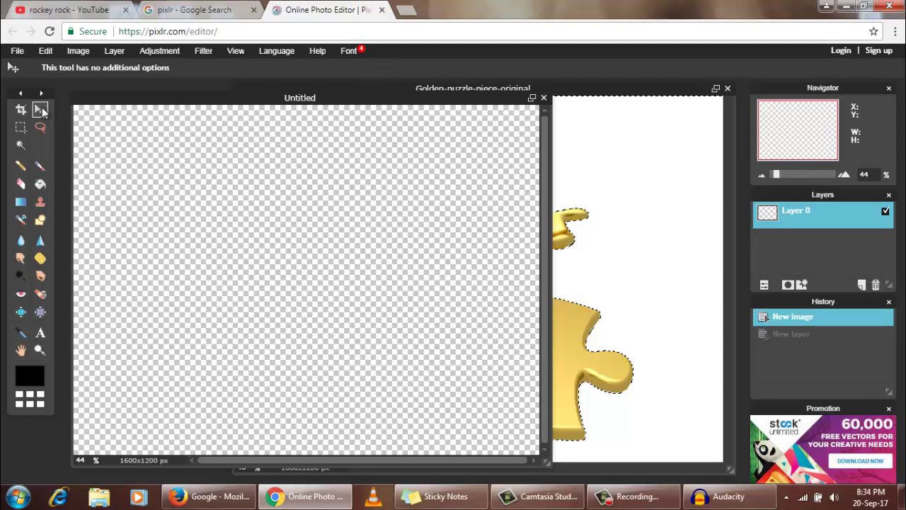
{"action": "left_click", "coordinate": [638, 289]}
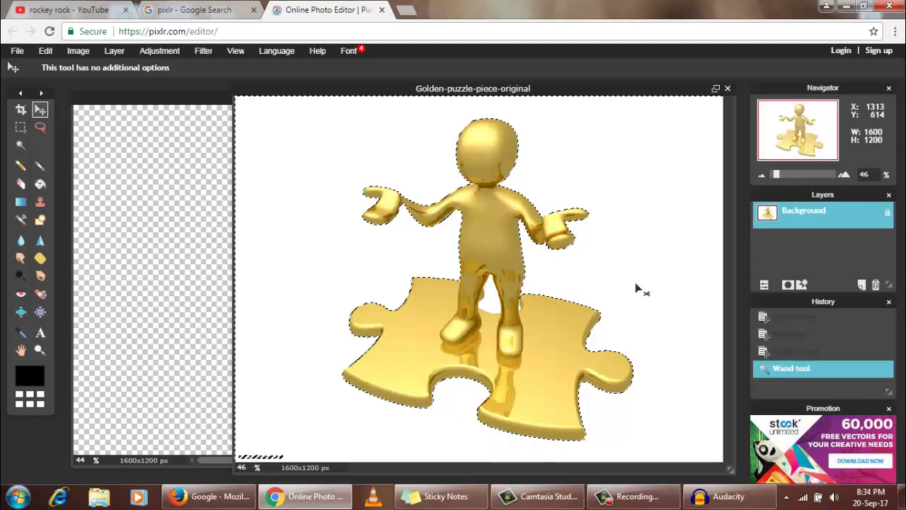
{"action": "right_click", "coordinate": [508, 263]}
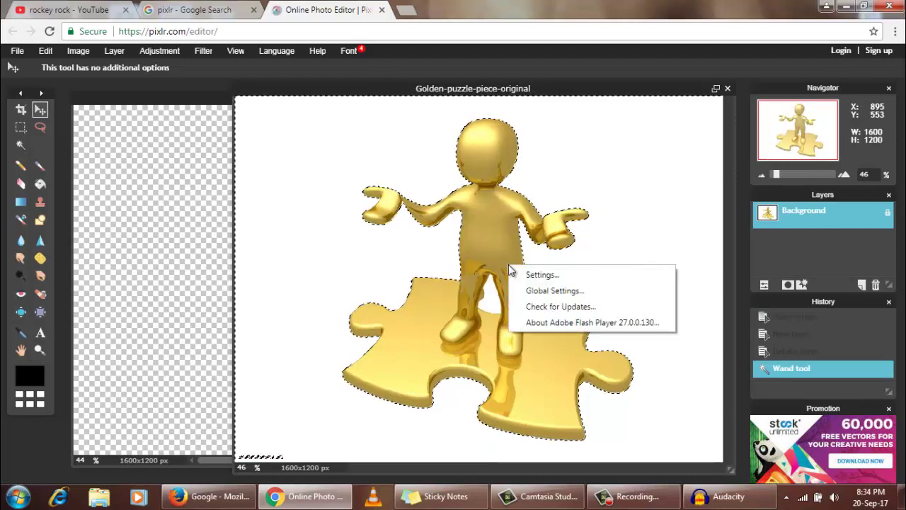
{"action": "left_click", "coordinate": [503, 238]}
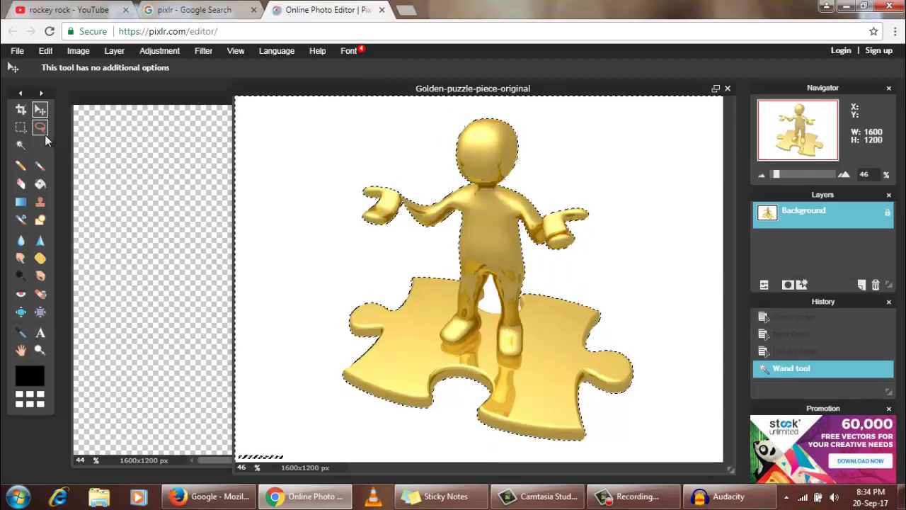
{"action": "left_click", "coordinate": [20, 146]}
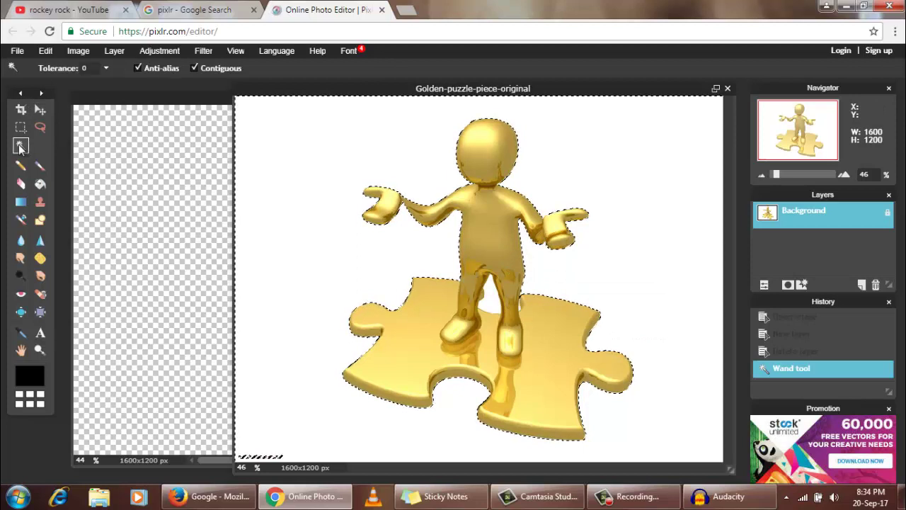
Step: Invert the selection to the golden figure and copy it
{"action": "right_click", "coordinate": [446, 252]}
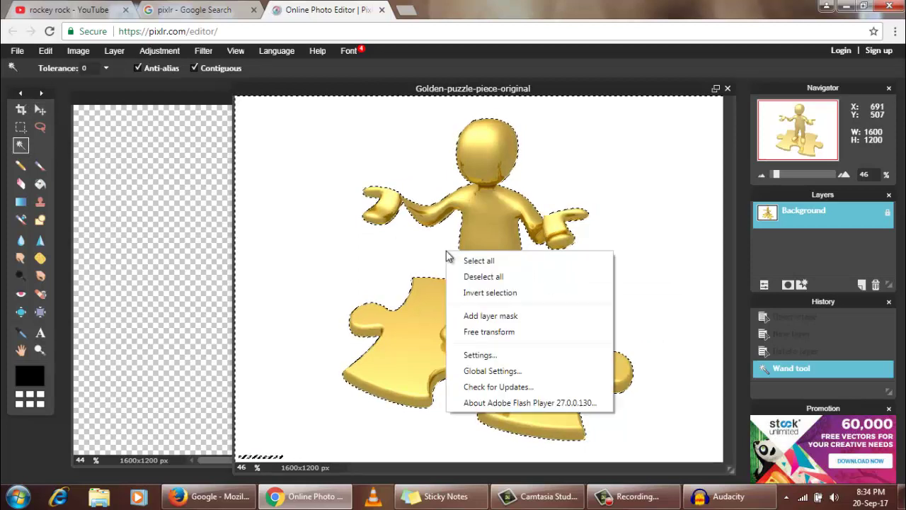
{"action": "left_click", "coordinate": [473, 294]}
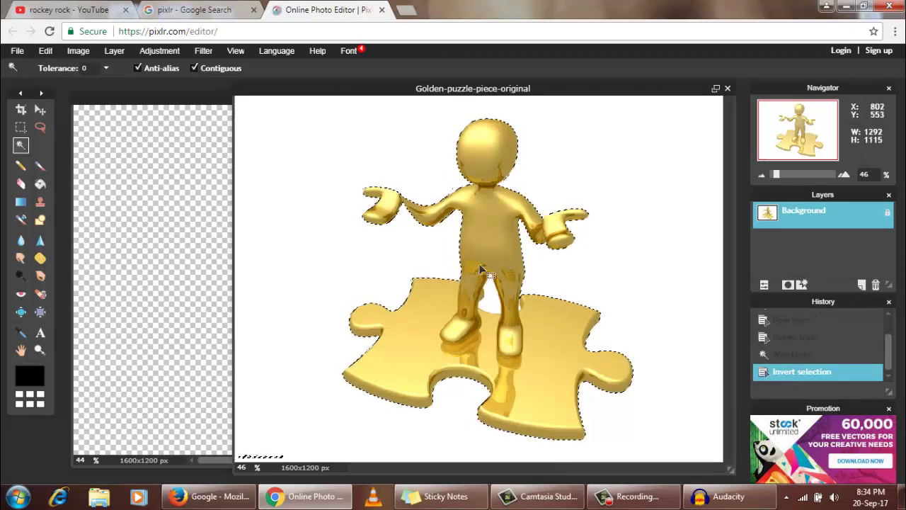
{"action": "key", "text": "ctrl+c"}
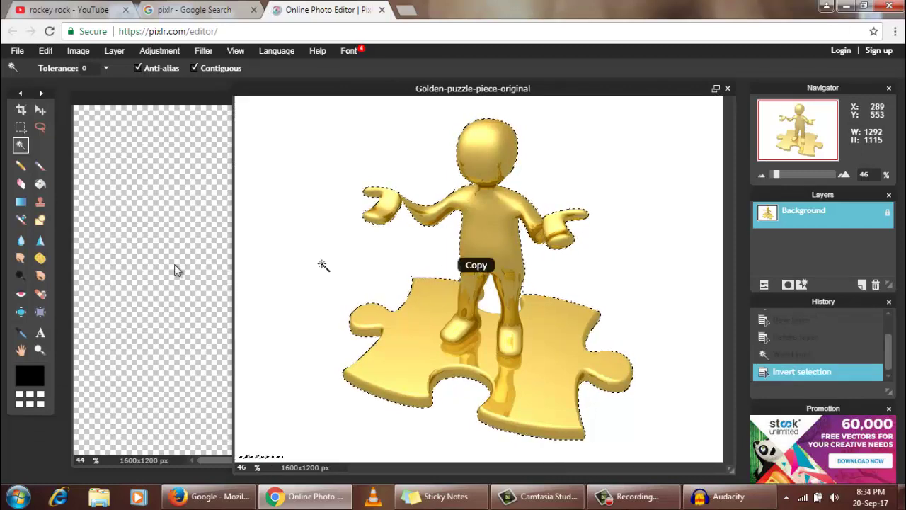
{"action": "left_click", "coordinate": [174, 265]}
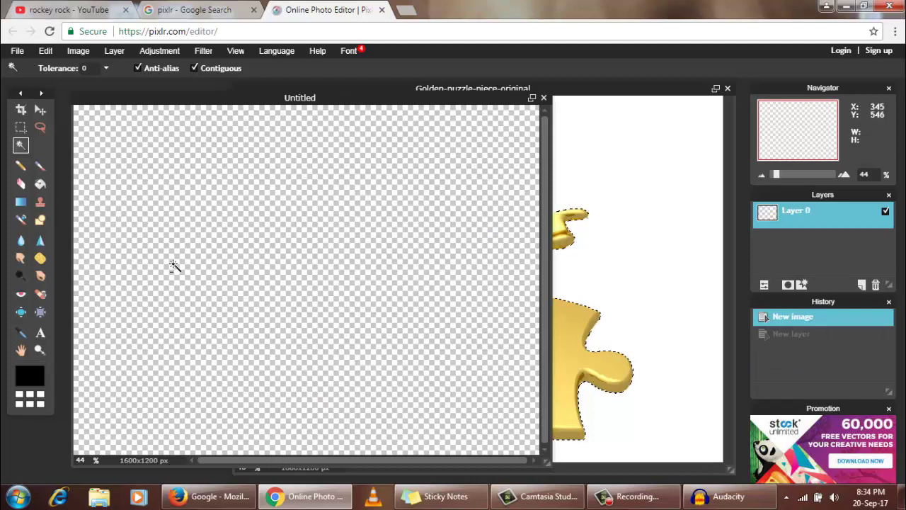
Step: Paste the golden figure into Untitled as a new layer and nudge it left
{"action": "key", "text": "ctrl+v"}
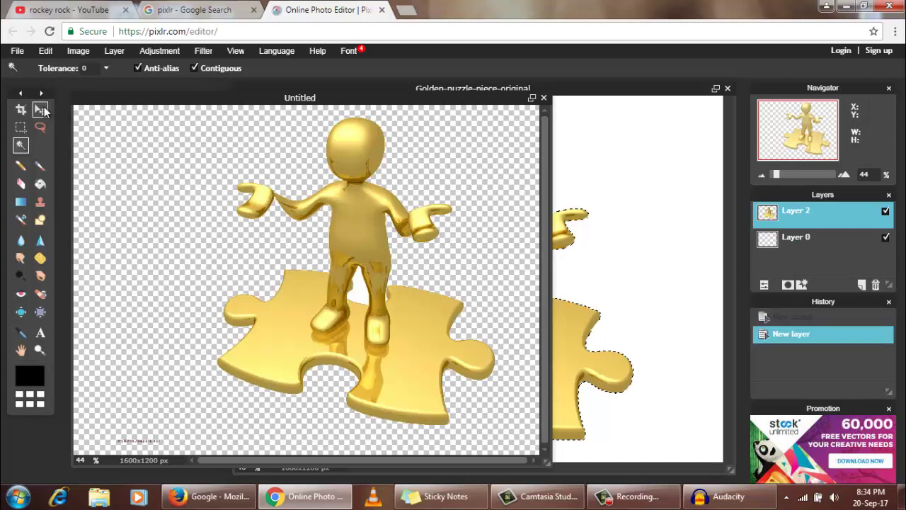
{"action": "left_click", "coordinate": [41, 110]}
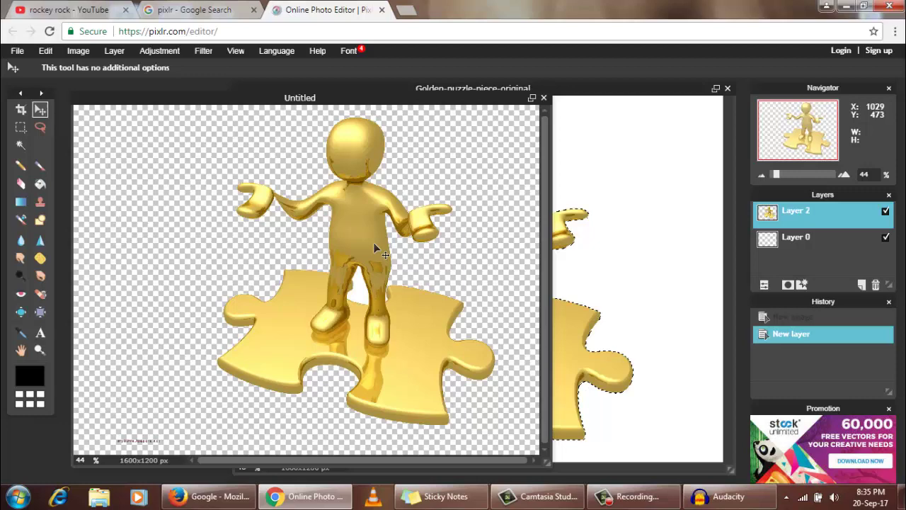
{"action": "mouse_move", "coordinate": [373, 242]}
{"action": "left_mouse_down"}
{"action": "mouse_move", "coordinate": [328, 249]}
{"action": "mouse_move", "coordinate": [496, 258]}
{"action": "mouse_move", "coordinate": [316, 249]}
{"action": "left_mouse_up"}
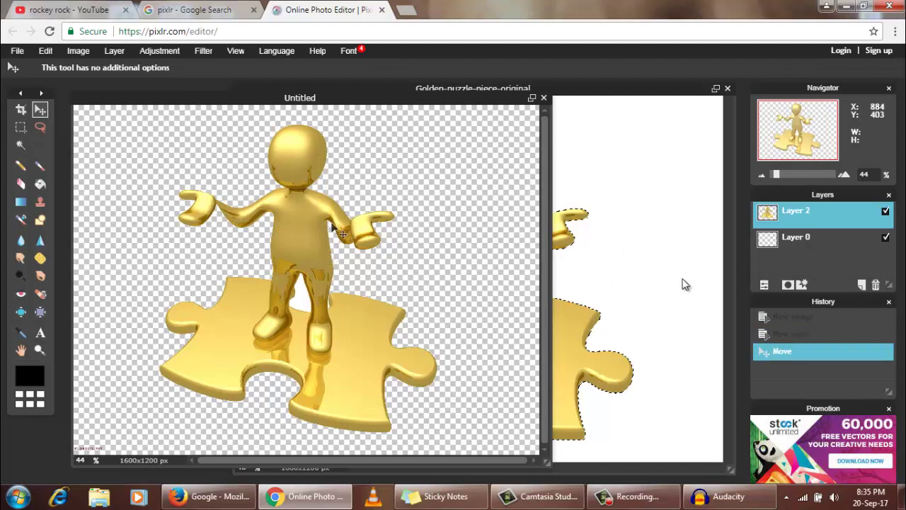
Step: Close the original photo without saving and choose PNG format for saving the cut-out
{"action": "left_click", "coordinate": [727, 89]}
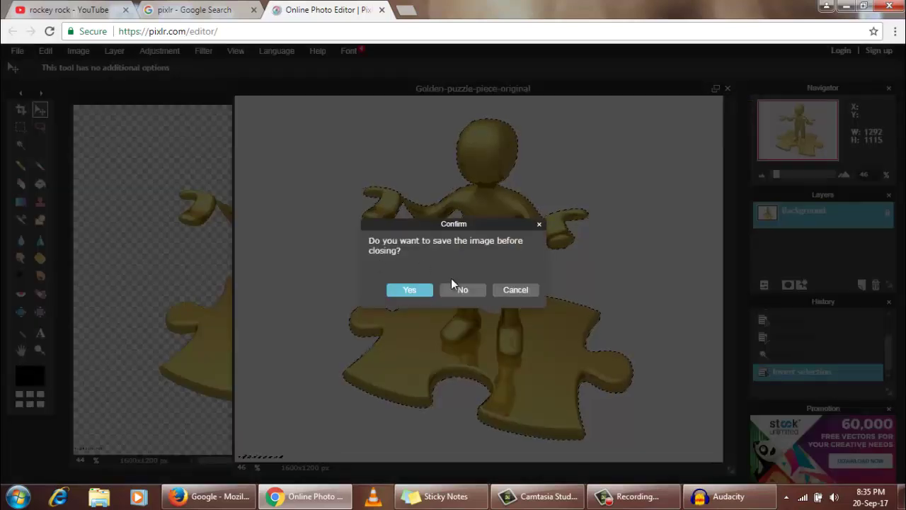
{"action": "left_click", "coordinate": [455, 286]}
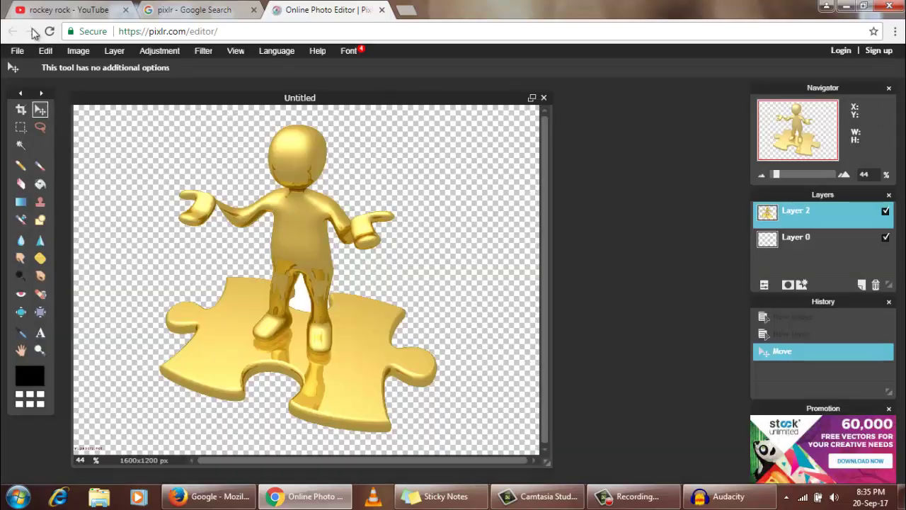
{"action": "left_click", "coordinate": [18, 51]}
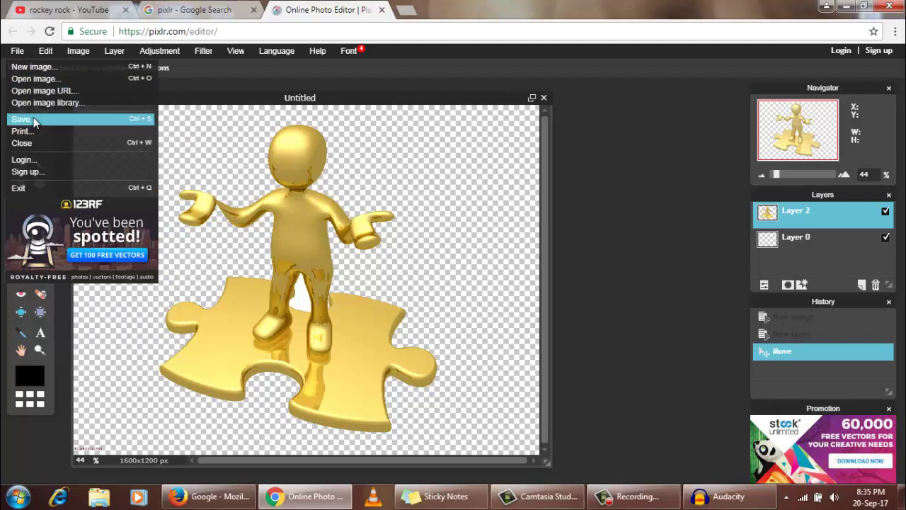
{"action": "left_click", "coordinate": [33, 118]}
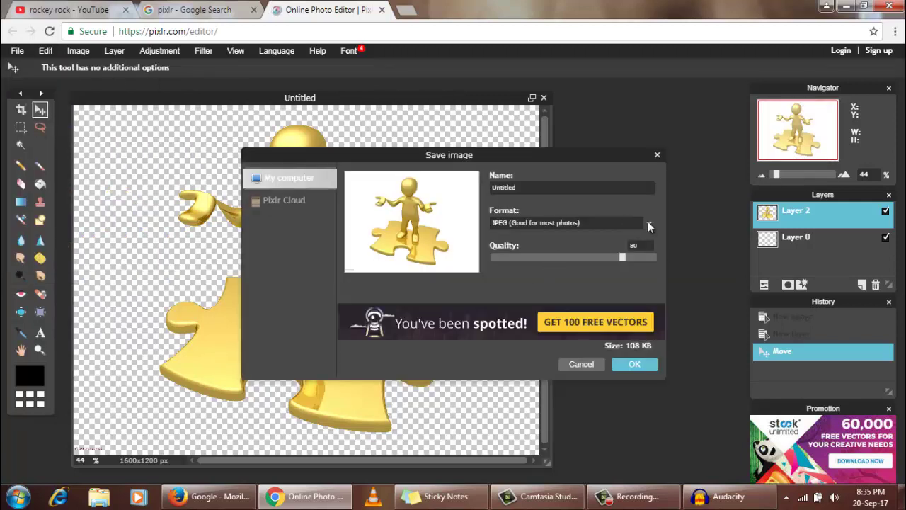
{"action": "left_click", "coordinate": [648, 223]}
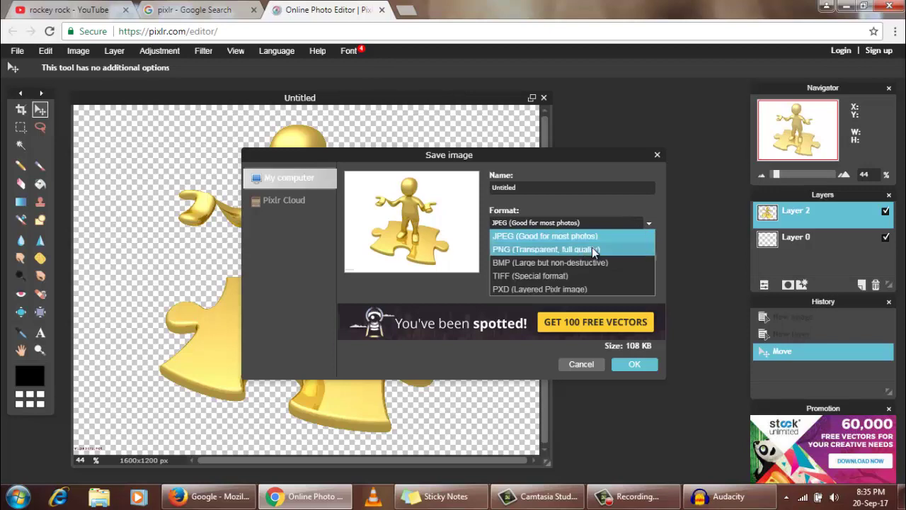
{"action": "left_click", "coordinate": [598, 251]}
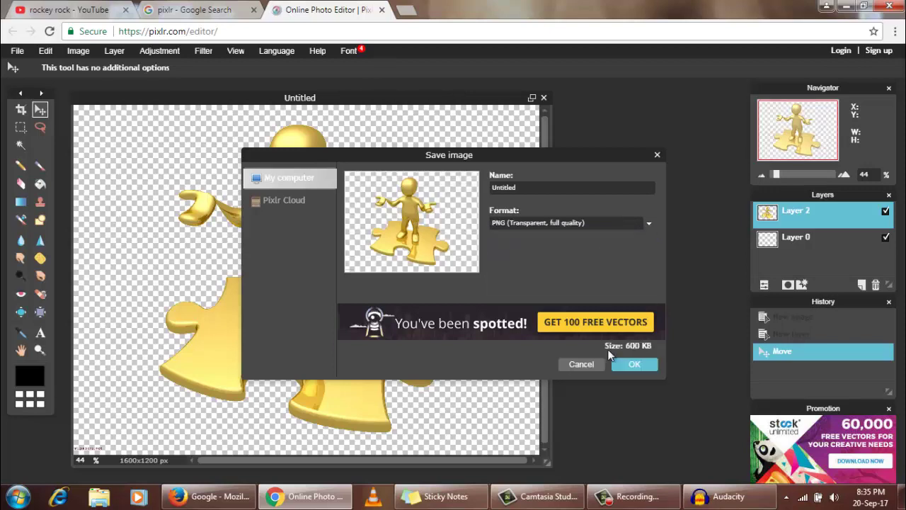
Step: Confirm the save settings and save the cut-out to the Desktop folder as T1.png
{"action": "left_click", "coordinate": [632, 368]}
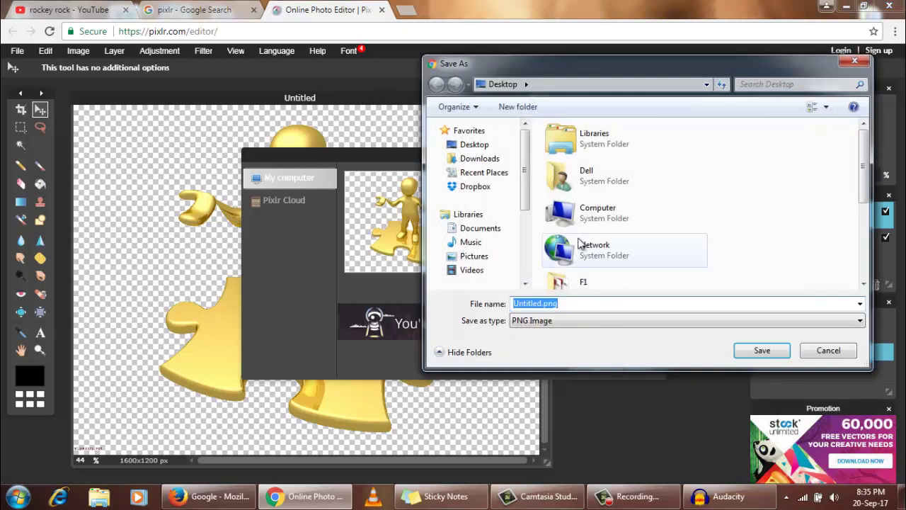
{"action": "left_click", "coordinate": [474, 146]}
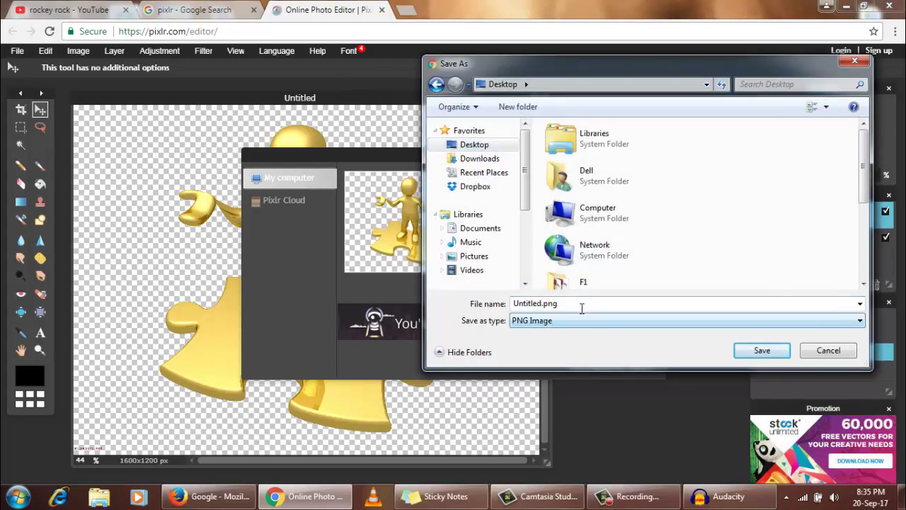
{"action": "double_click", "coordinate": [542, 304]}
{"action": "left_click", "coordinate": [542, 305]}
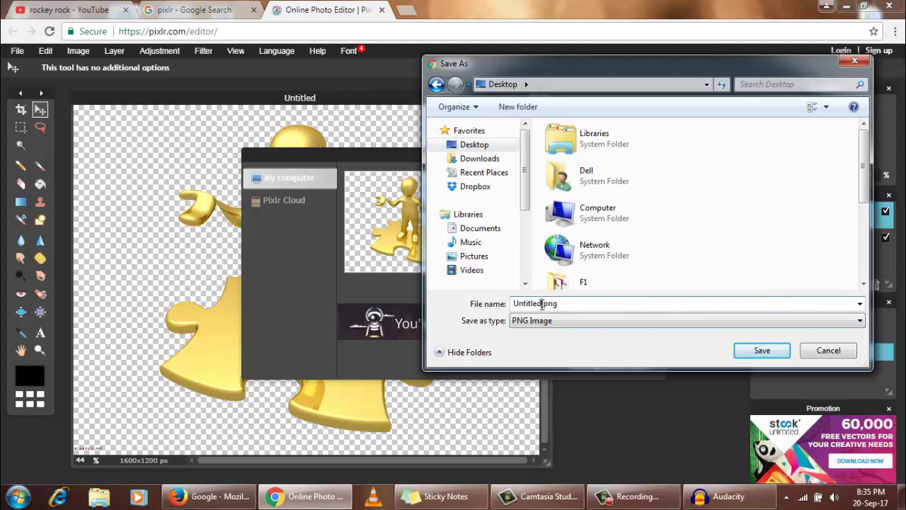
{"action": "key", "text": "BackSpace"}
{"action": "key", "text": "BackSpace"}
{"action": "key", "text": "BackSpace"}
{"action": "type", "text": "T1"}
{"action": "left_click", "coordinate": [765, 352]}
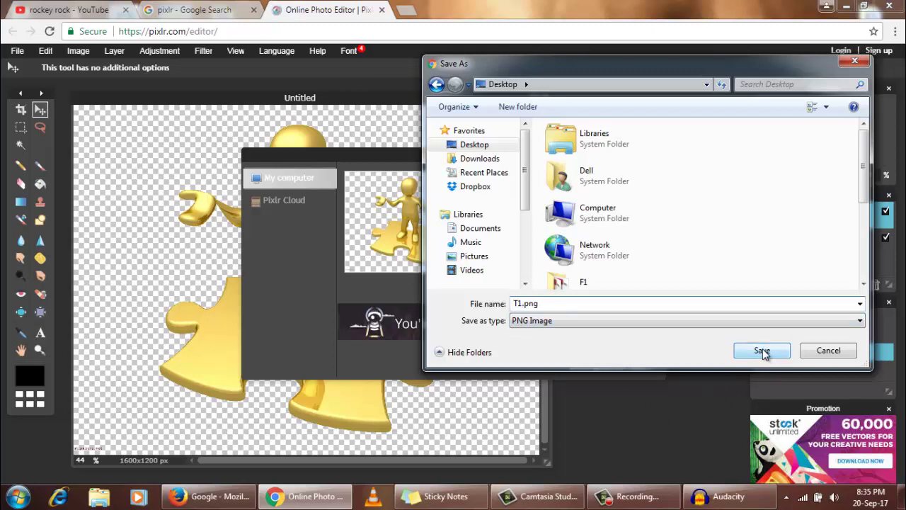
{"action": "left_click", "coordinate": [764, 352]}
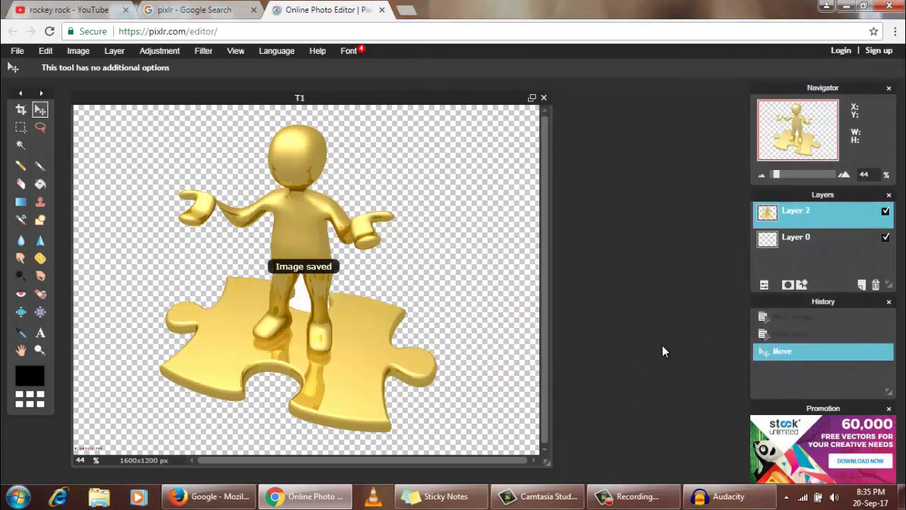
Step: Minimise Chrome and drag the T1.png desktop icon beside Angel1.png
{"action": "left_click", "coordinate": [902, 498]}
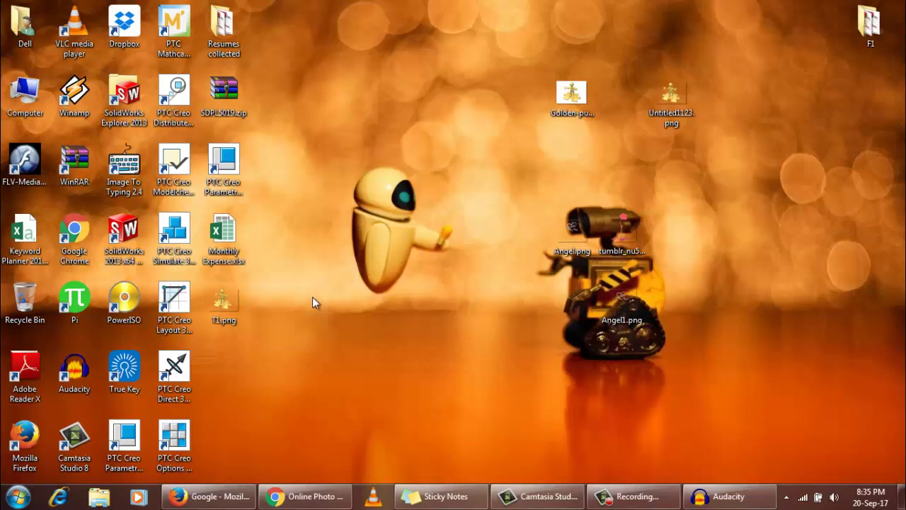
{"action": "left_click_drag", "start_coordinate": [220, 304], "coordinate": [578, 164]}
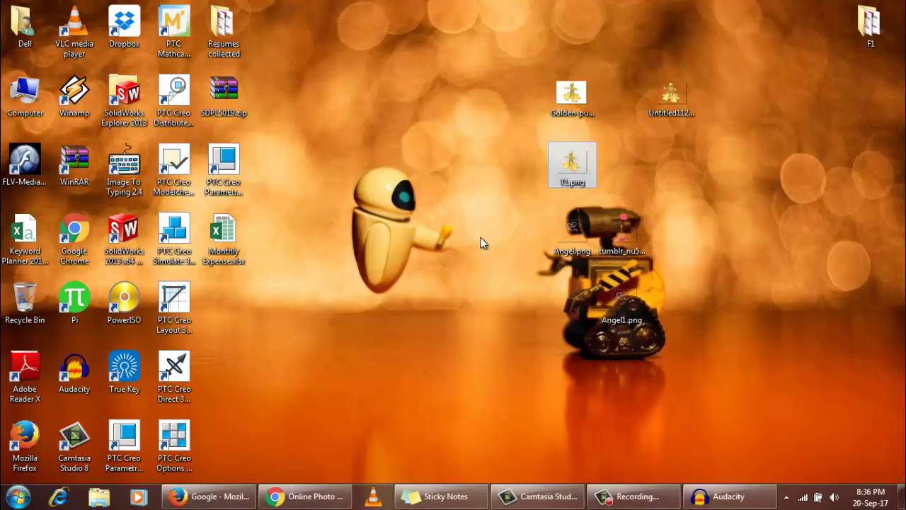
{"action": "left_click", "coordinate": [482, 245]}
{"action": "left_click_drag", "start_coordinate": [591, 170], "coordinate": [588, 297]}
Step: Drag the Angel.png icon away from the group to the right edge of the desktop
{"action": "left_click", "coordinate": [536, 272]}
{"action": "left_click", "coordinate": [572, 228]}
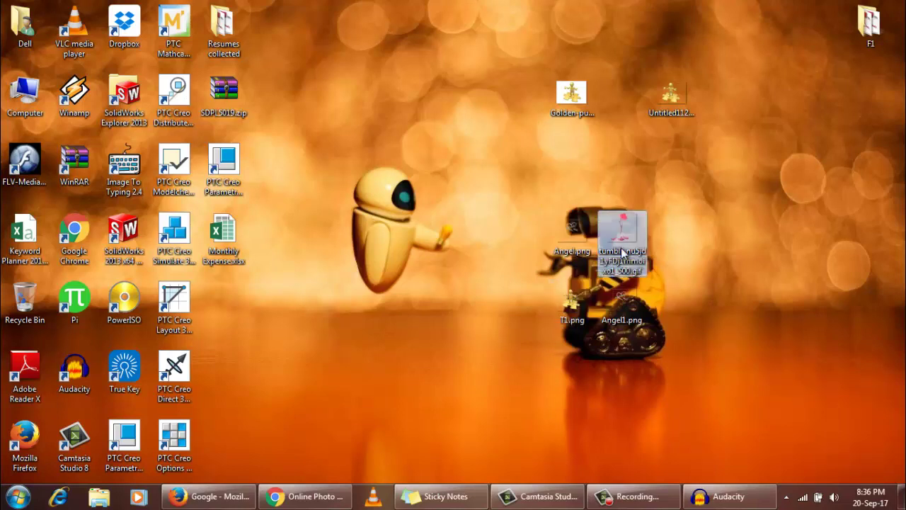
{"action": "left_click", "coordinate": [621, 301]}
{"action": "left_click", "coordinate": [669, 289]}
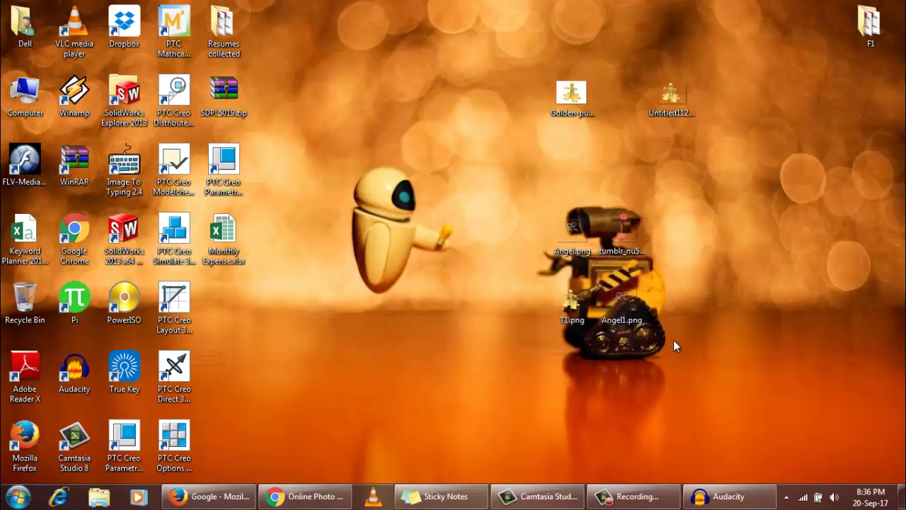
{"action": "left_click_drag", "start_coordinate": [674, 343], "coordinate": [545, 230]}
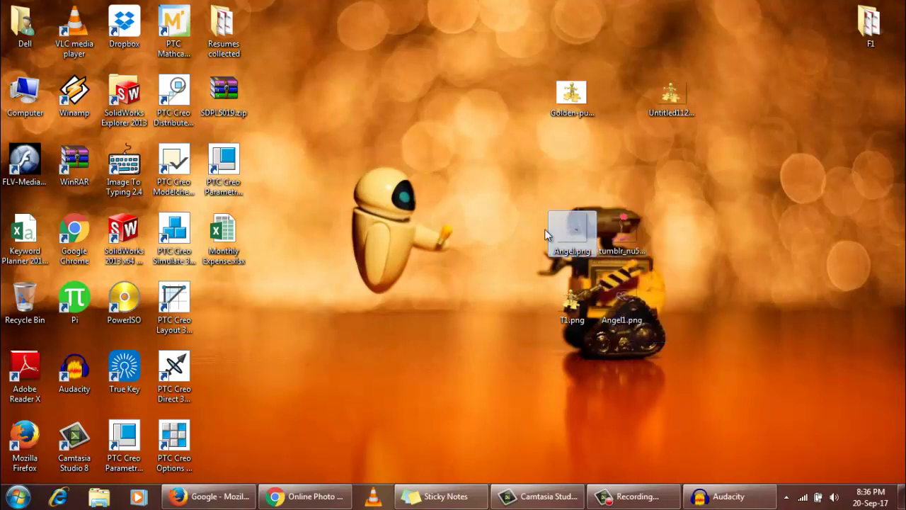
{"action": "left_click_drag", "start_coordinate": [572, 230], "coordinate": [667, 203]}
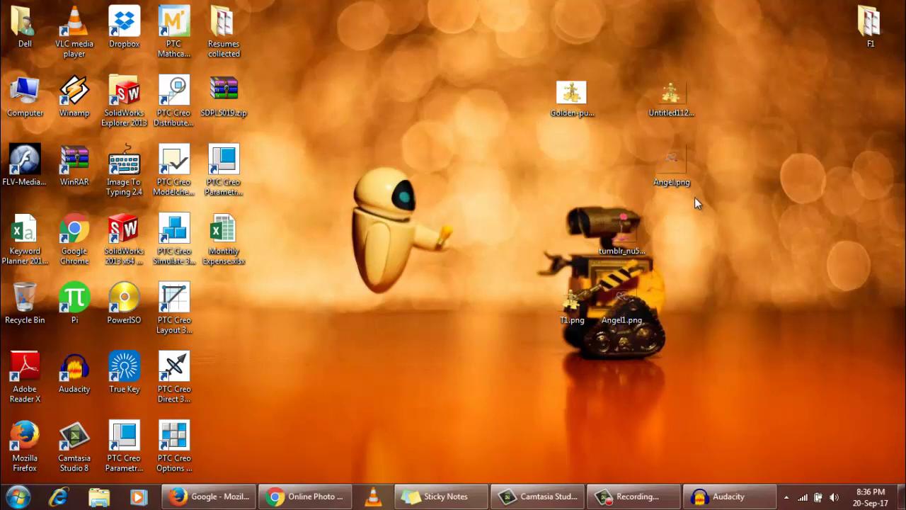
{"action": "left_click_drag", "start_coordinate": [686, 165], "coordinate": [836, 236]}
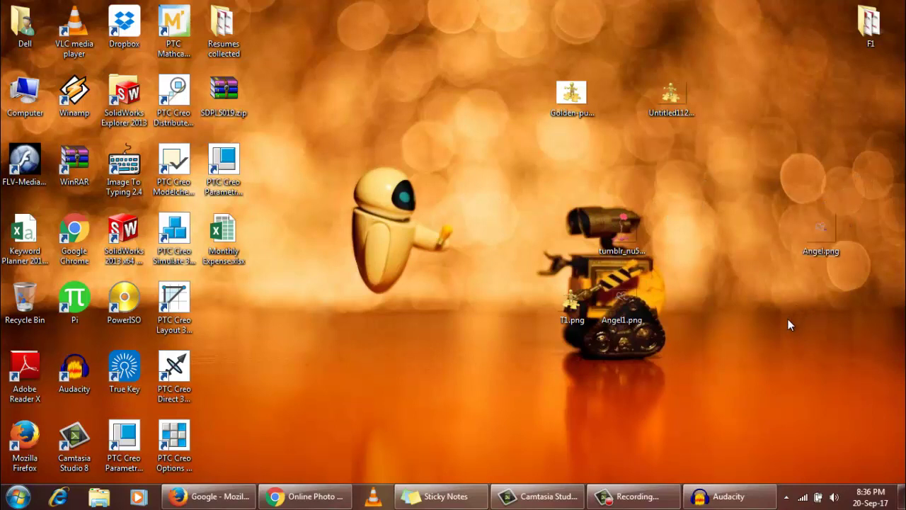